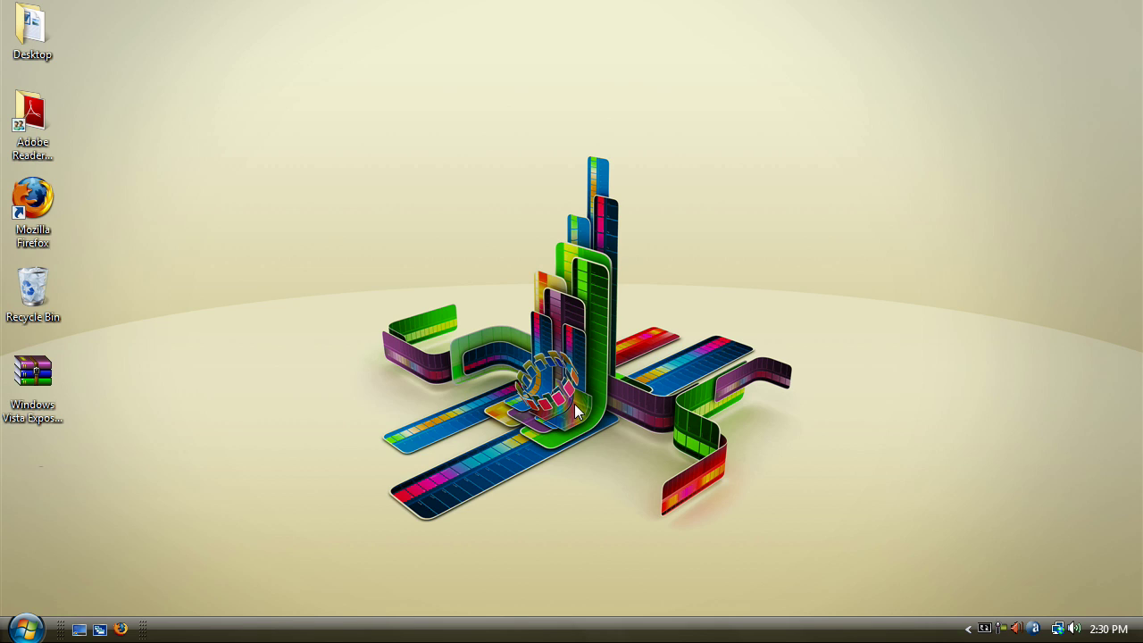
Extract the Windows Vista Expose Shortcuts folder from the zip archive to the desktop, entering the archive password, and close the archive
double_click(52, 389)
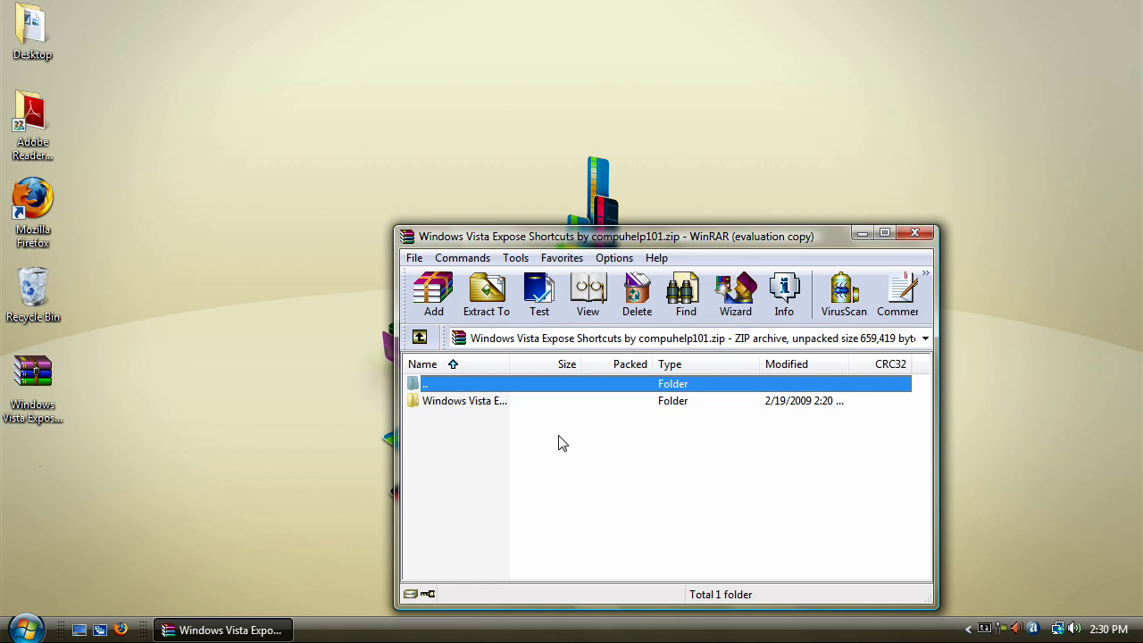
left_click(760, 428)
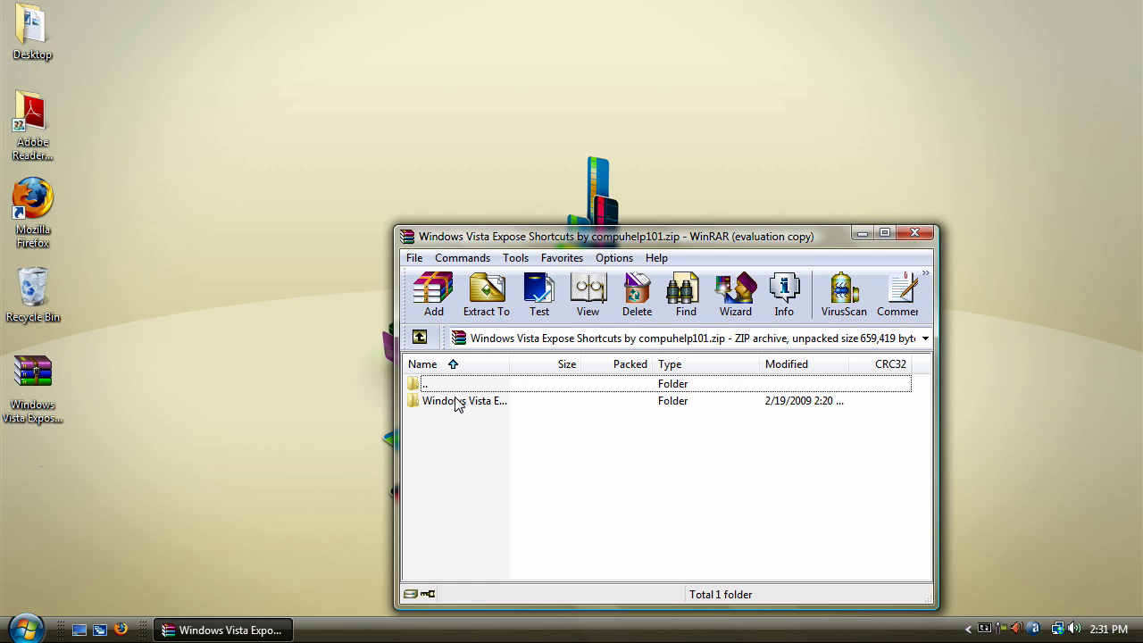
left_click_drag(456, 400, 300, 473)
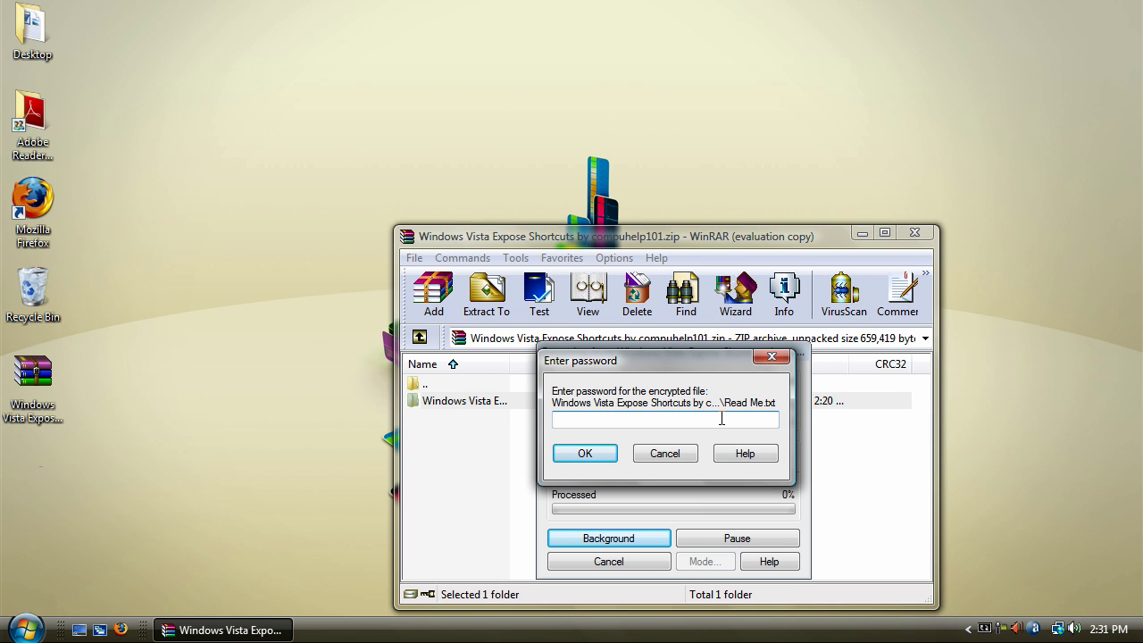
type("••••••••••")
key("Return")
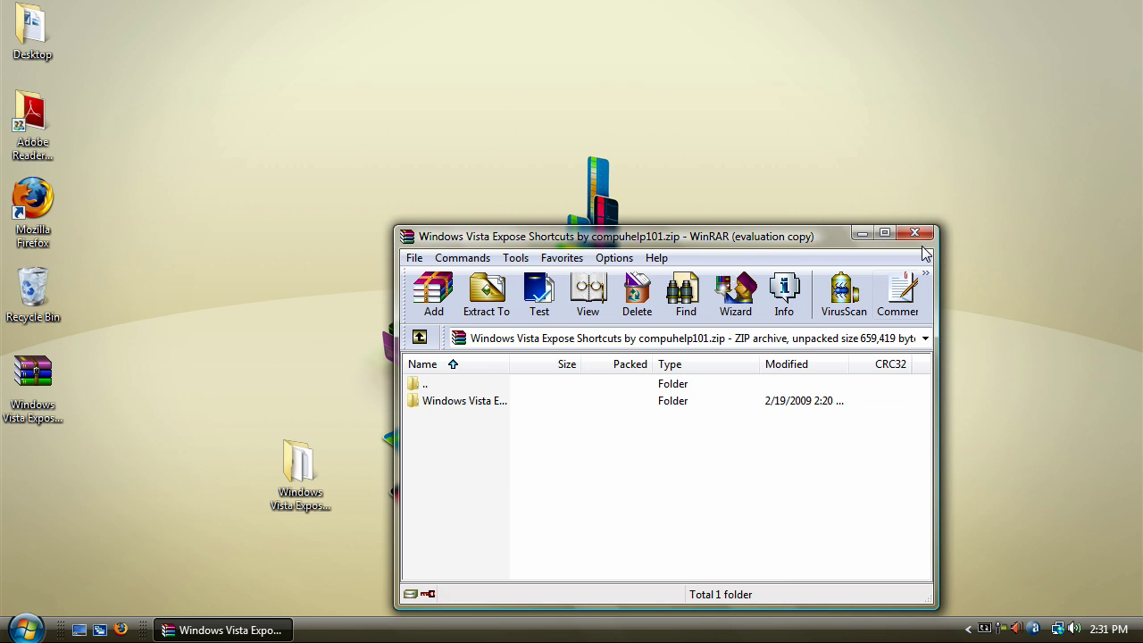
left_click(914, 233)
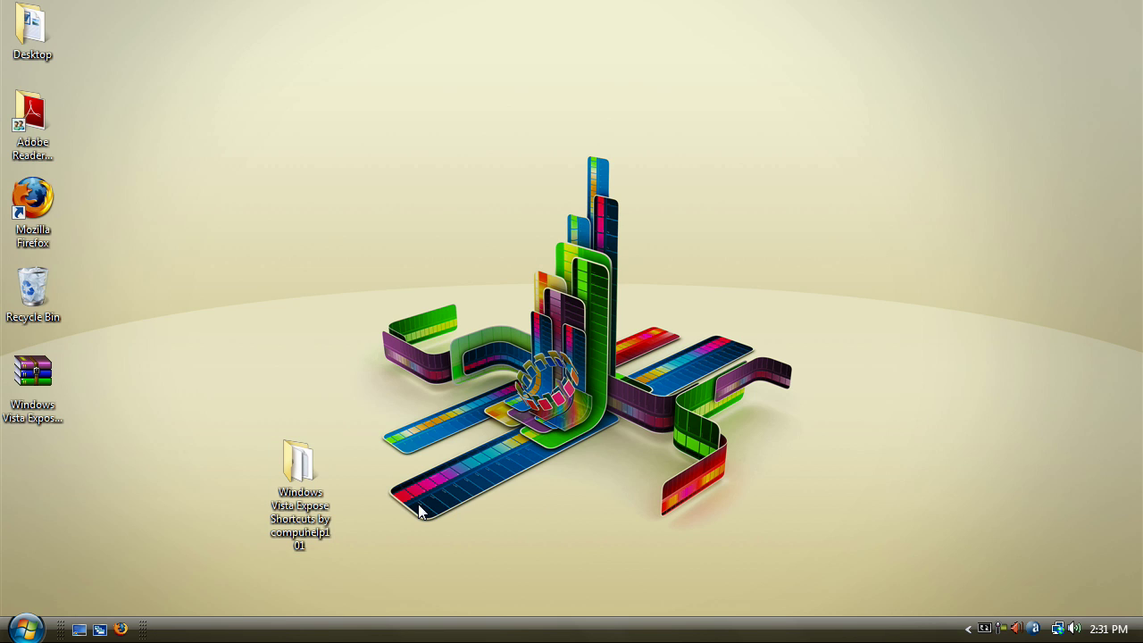
Open the extracted folder and examine Screenshot, Side by Side.jpg at actual size, closing the image when done
double_click(294, 490)
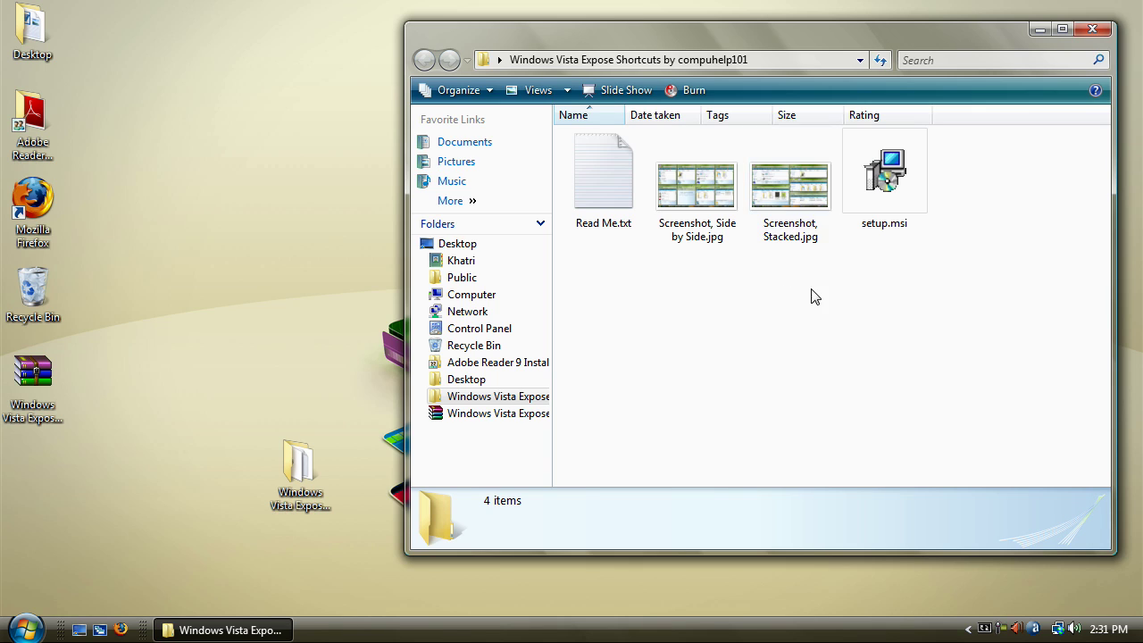
double_click(708, 217)
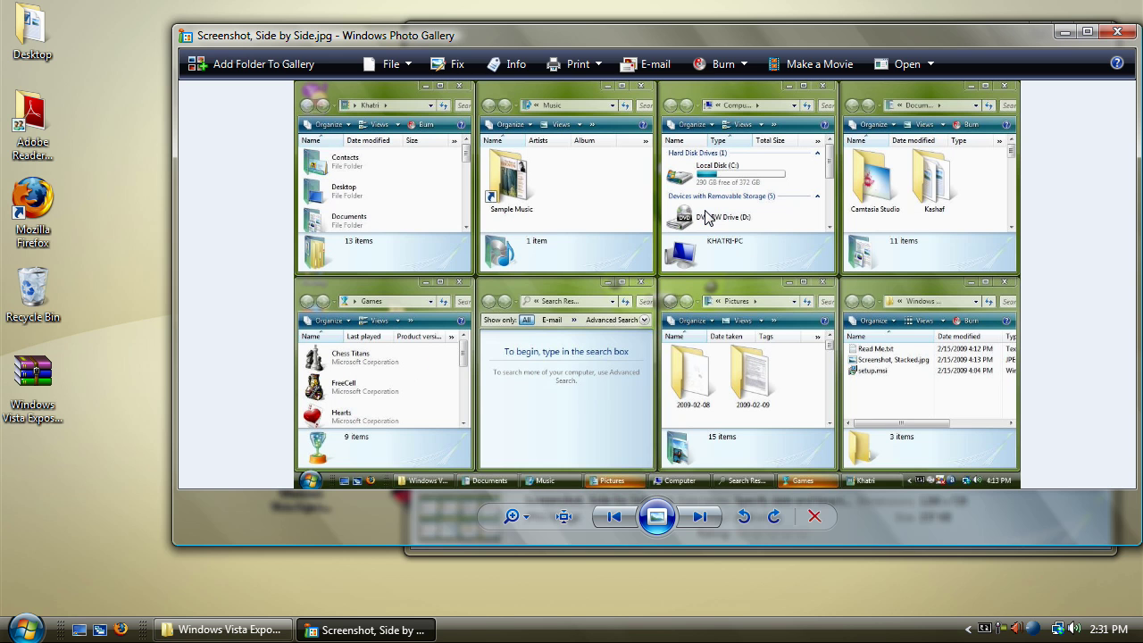
left_click(563, 516)
left_click_drag(500, 340, 447, 148)
left_click(1117, 32)
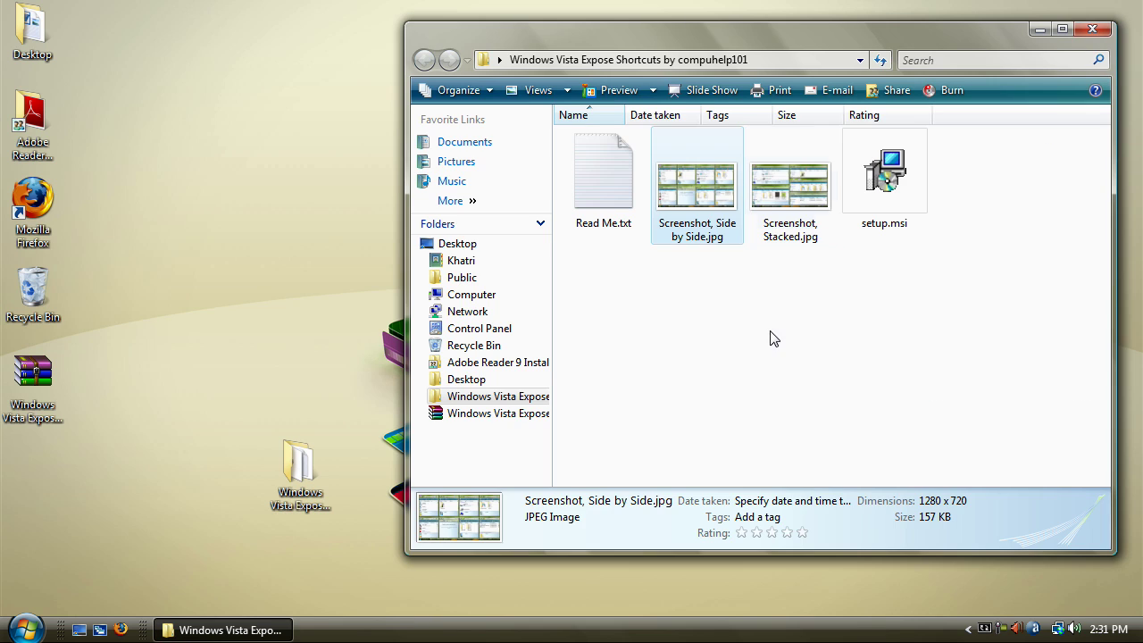
Examine Screenshot, Stacked.jpg at actual size and close the image
double_click(792, 156)
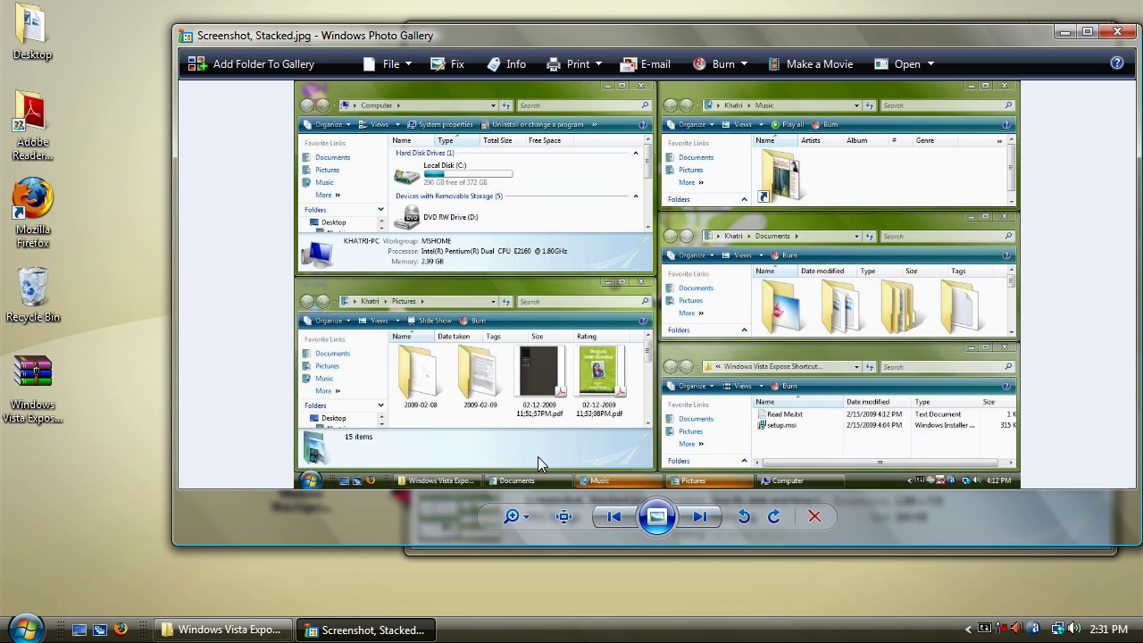
left_click(562, 517)
left_click_drag(555, 333, 646, 451)
left_click_drag(812, 313, 624, 98)
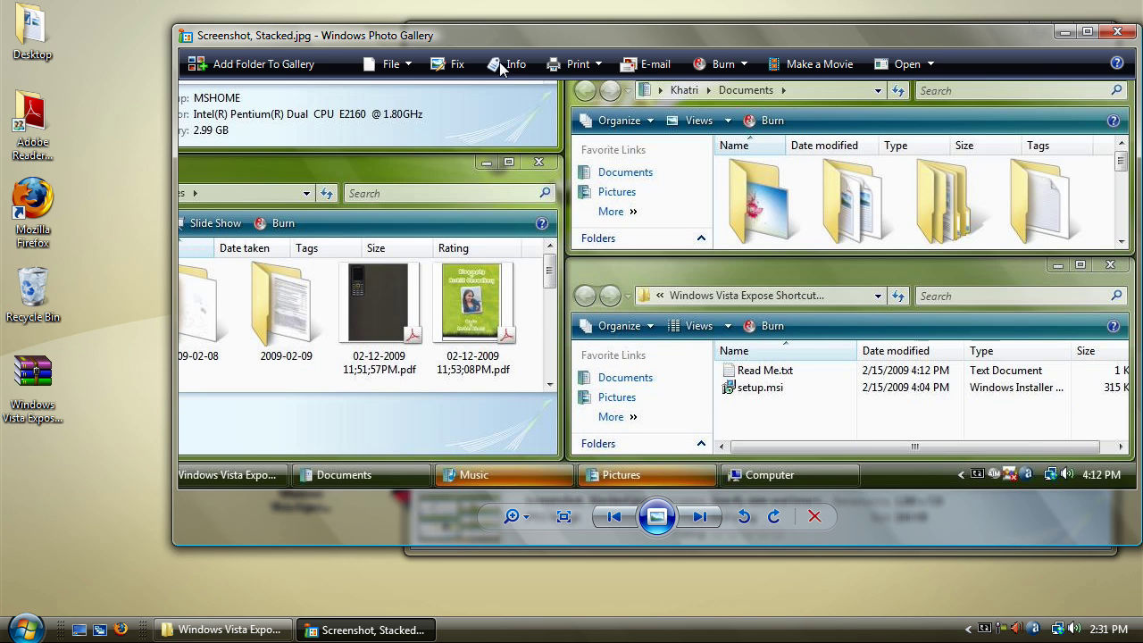
left_click_drag(549, 304, 554, 380)
left_click(1117, 32)
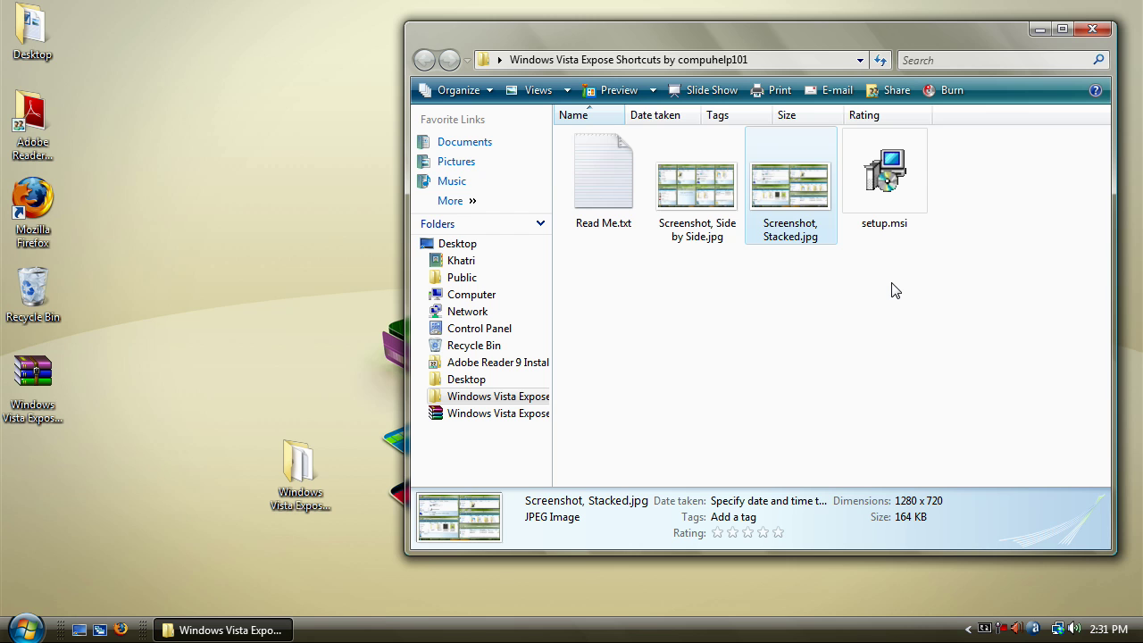
Read the installation instructions in Read Me.txt and close the file
left_click(603, 299)
double_click(586, 198)
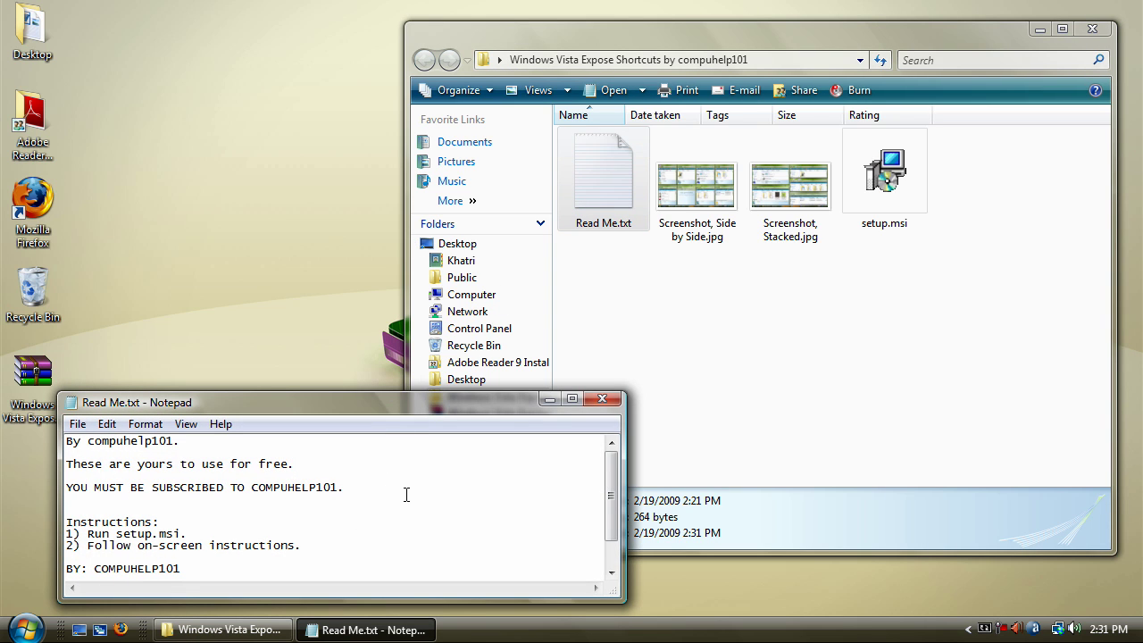
left_click(603, 399)
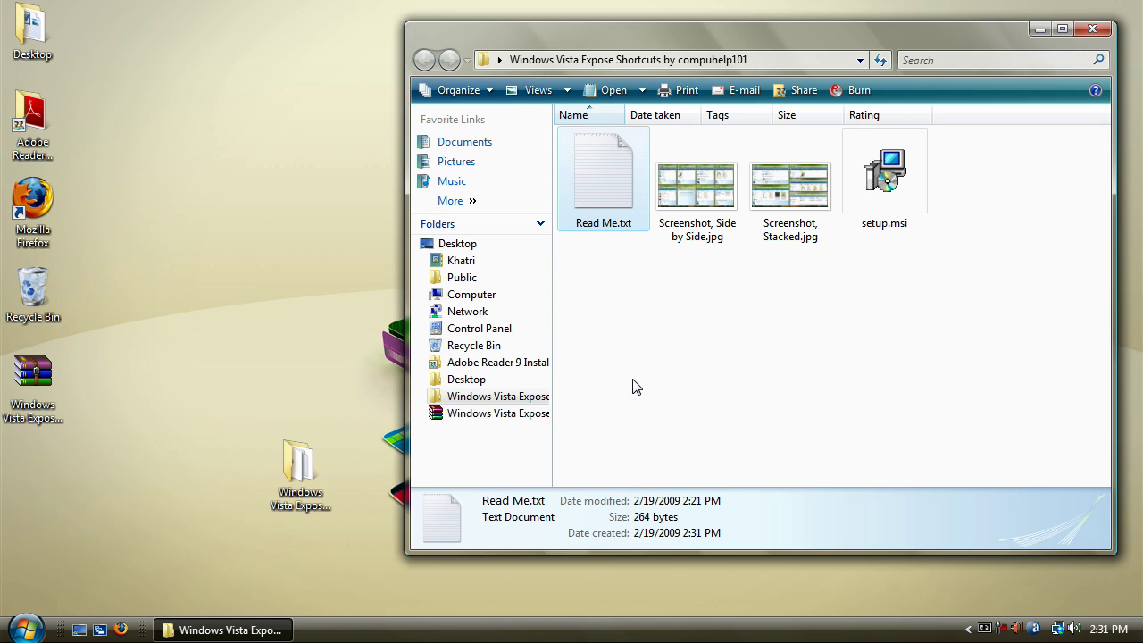
Install Windows Vista Expose Shortcuts V. 1.0.0 from setup.msi, accepting the license agreement and finishing with the readme and launch options enabled
double_click(880, 179)
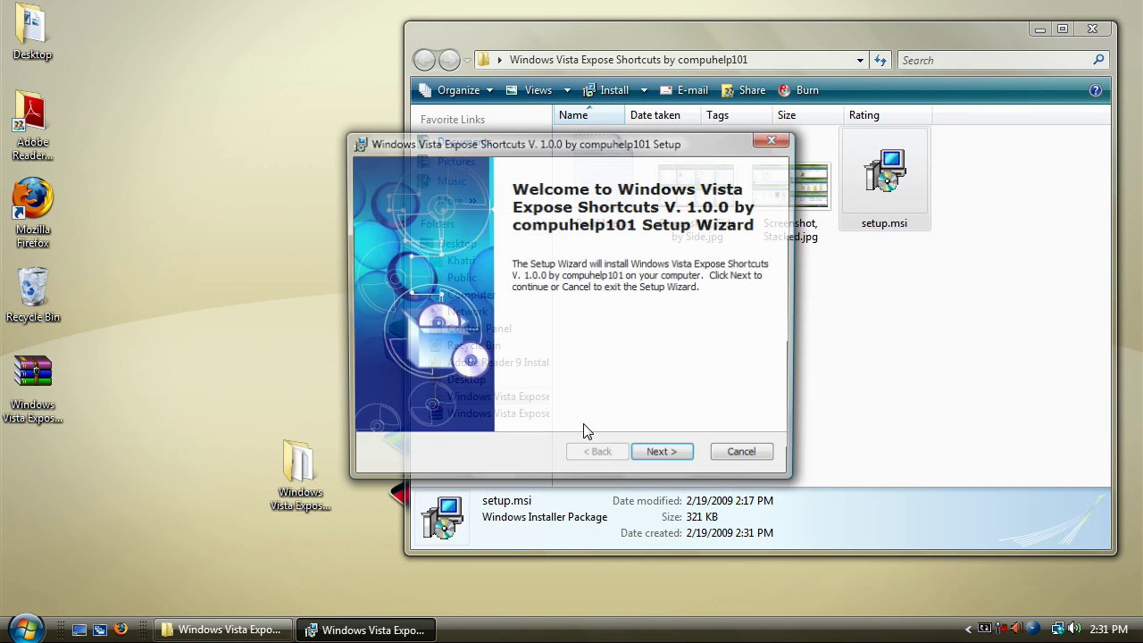
left_click(650, 457)
left_click(650, 457)
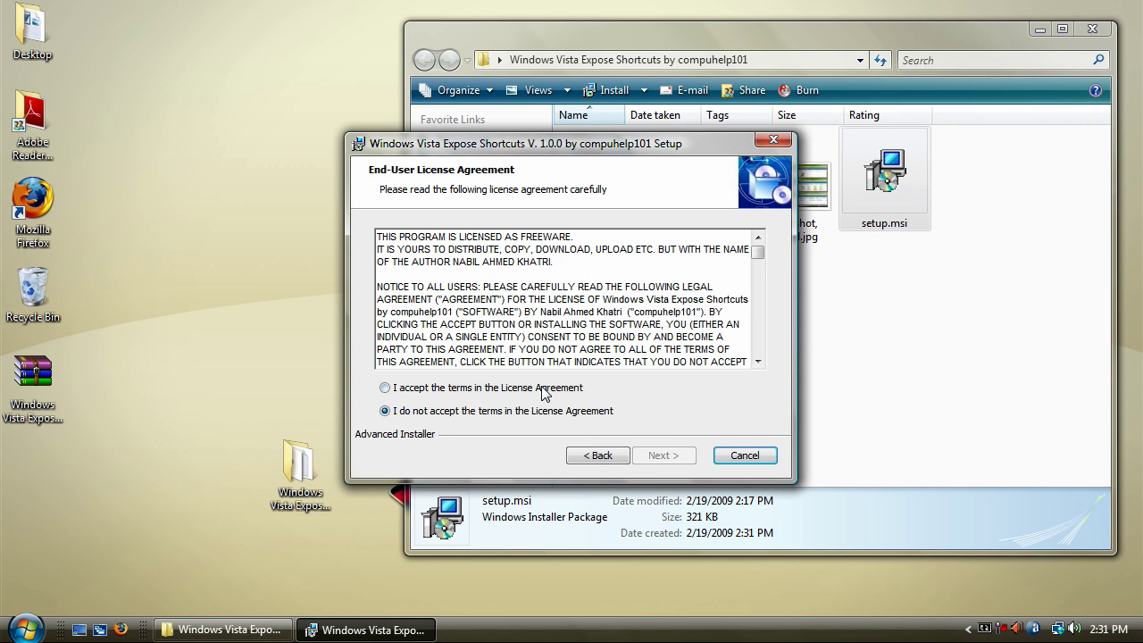
left_click(547, 389)
left_click(662, 456)
left_click(665, 458)
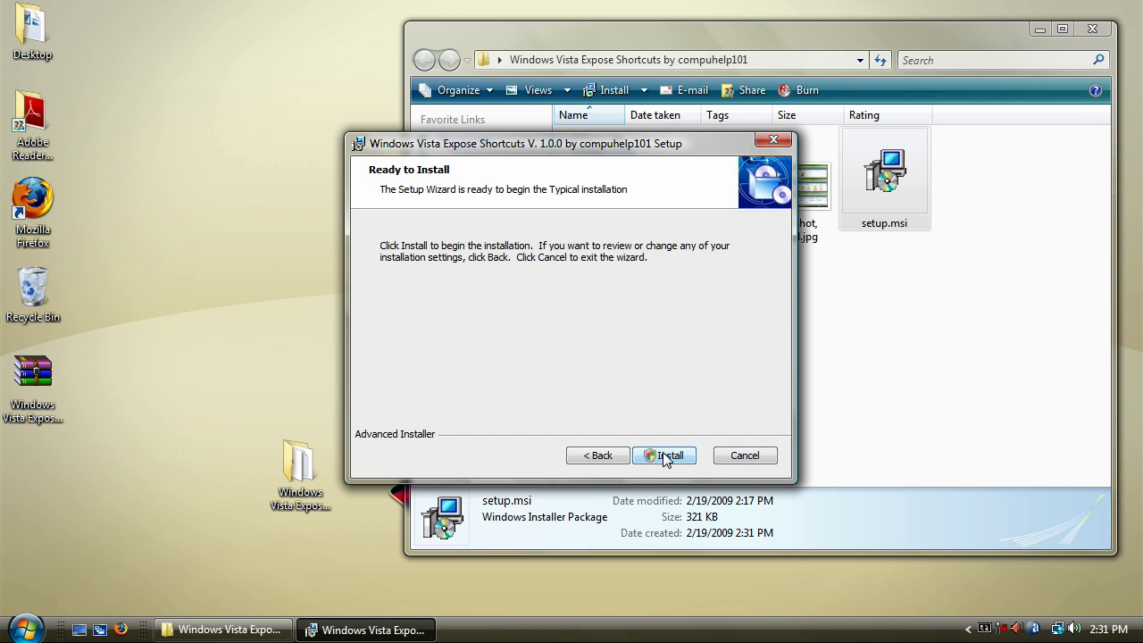
left_click(664, 457)
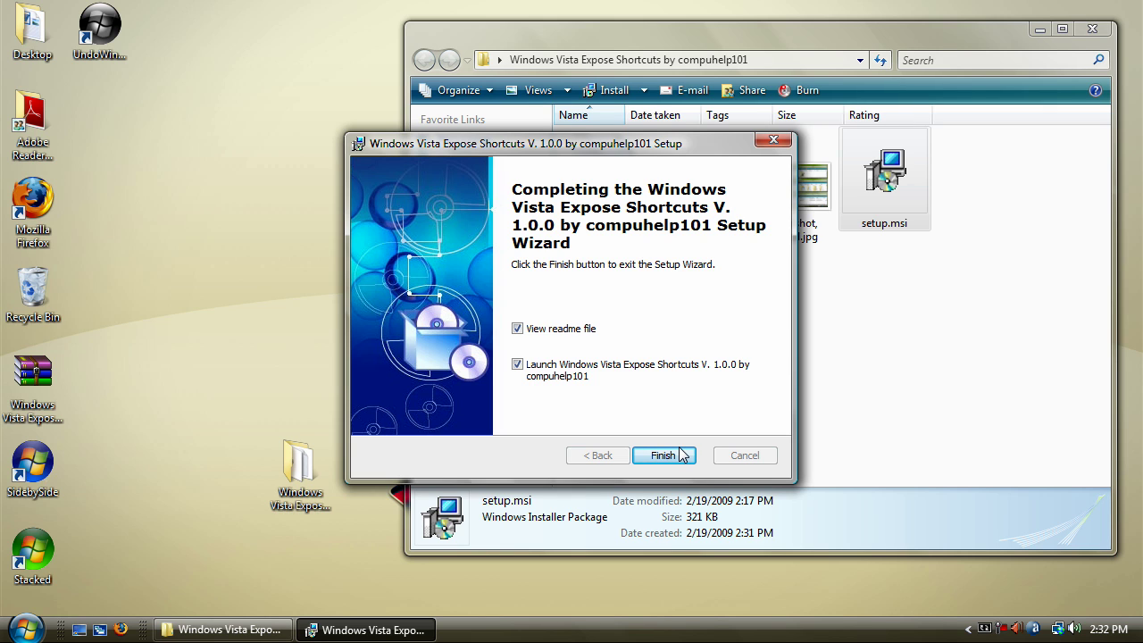
left_click(663, 456)
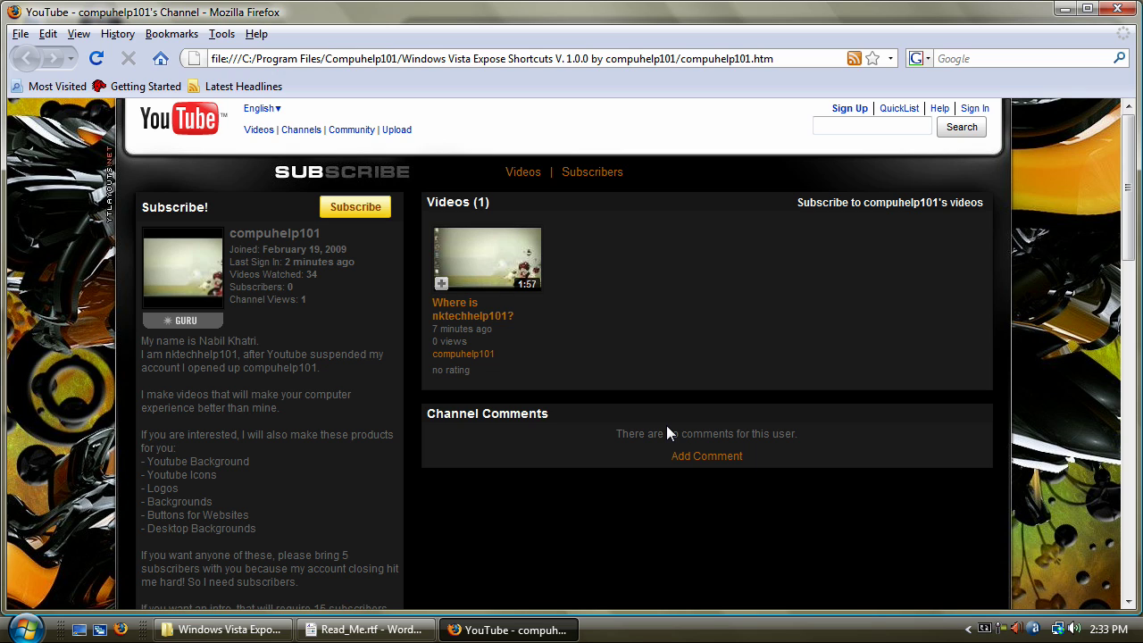
Close the YouTube channel page, the Read_Me.rtf document and the extracted folder's window
right_click(548, 630)
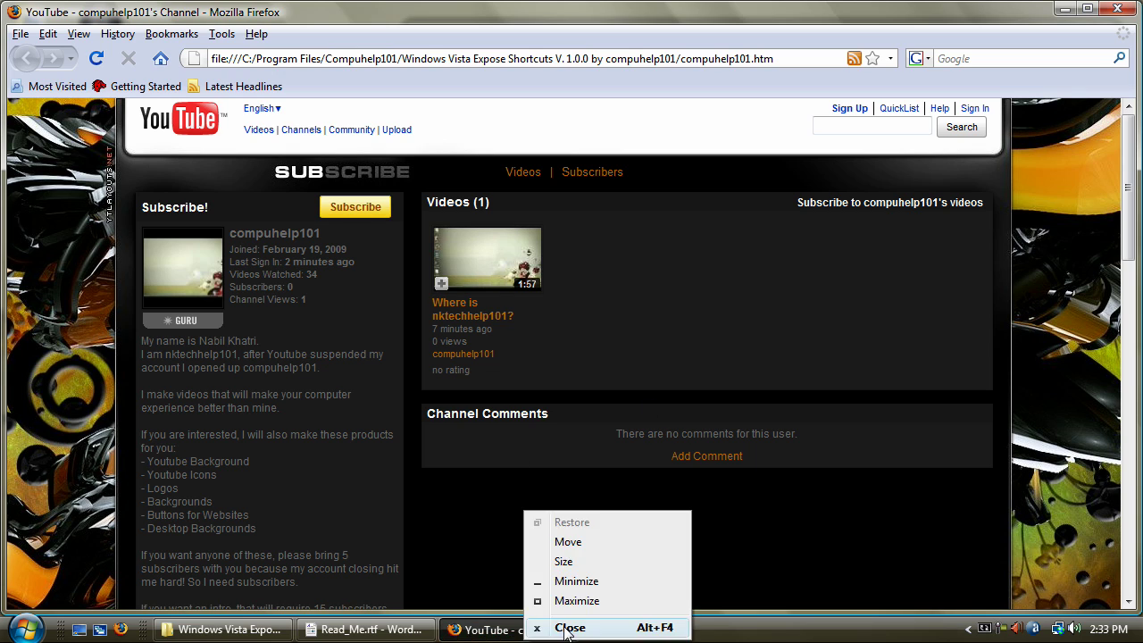
left_click(566, 625)
left_click_drag(400, 406, 331, 385)
left_click(377, 445)
left_click(957, 132)
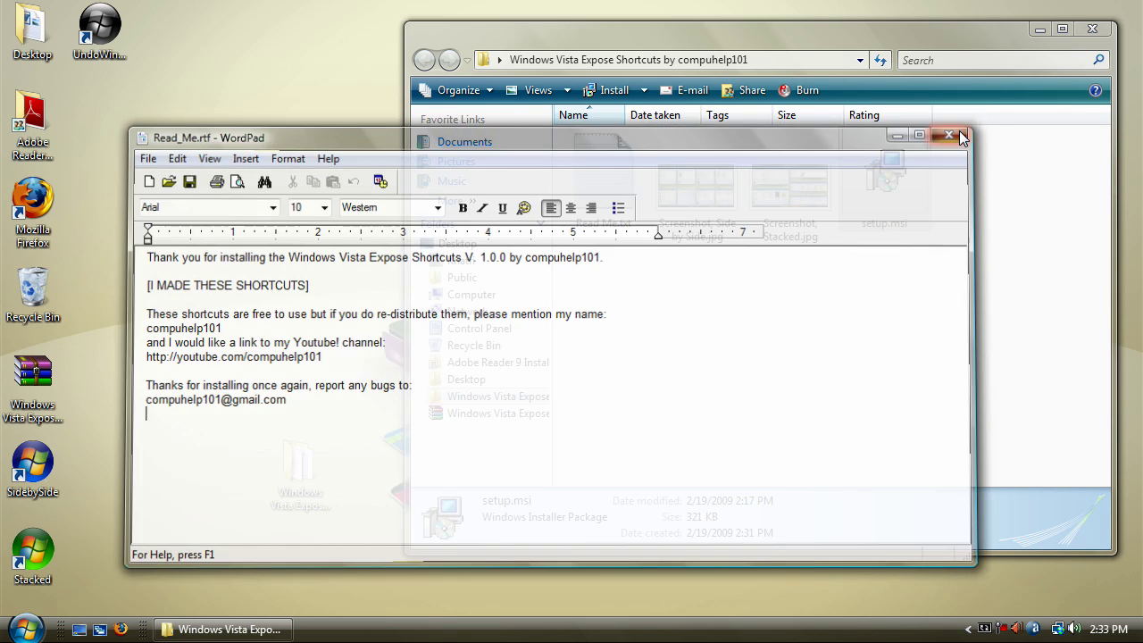
left_click(1087, 33)
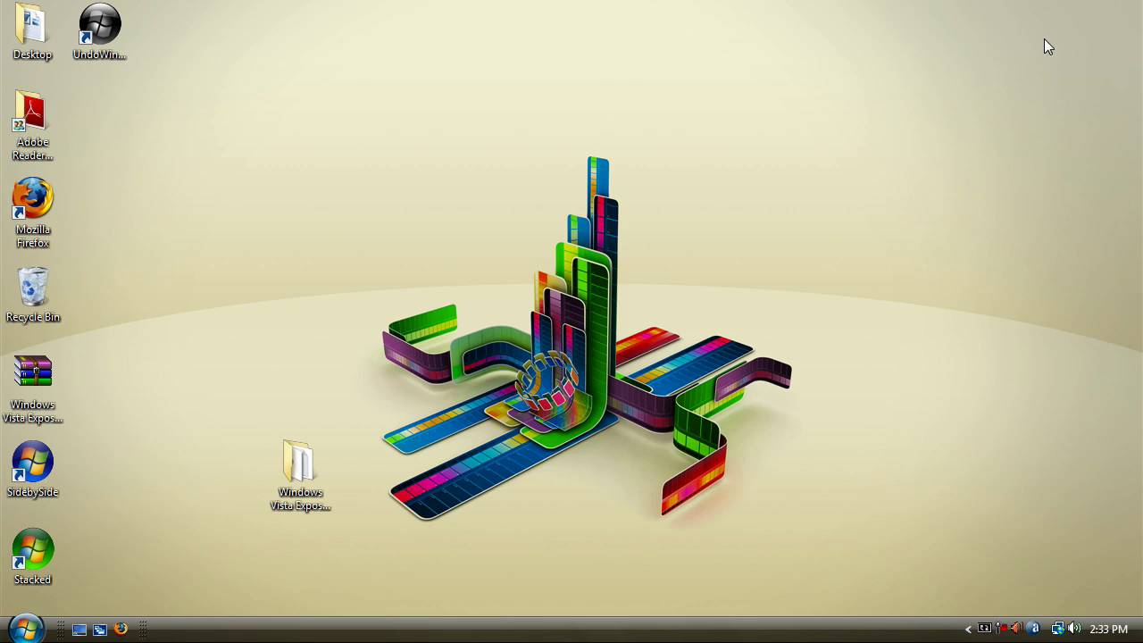
Widen the Quick Launch area and add the SidebySide, Stacked and UndoWindows desktop shortcuts to it
left_click_drag(139, 628, 228, 627)
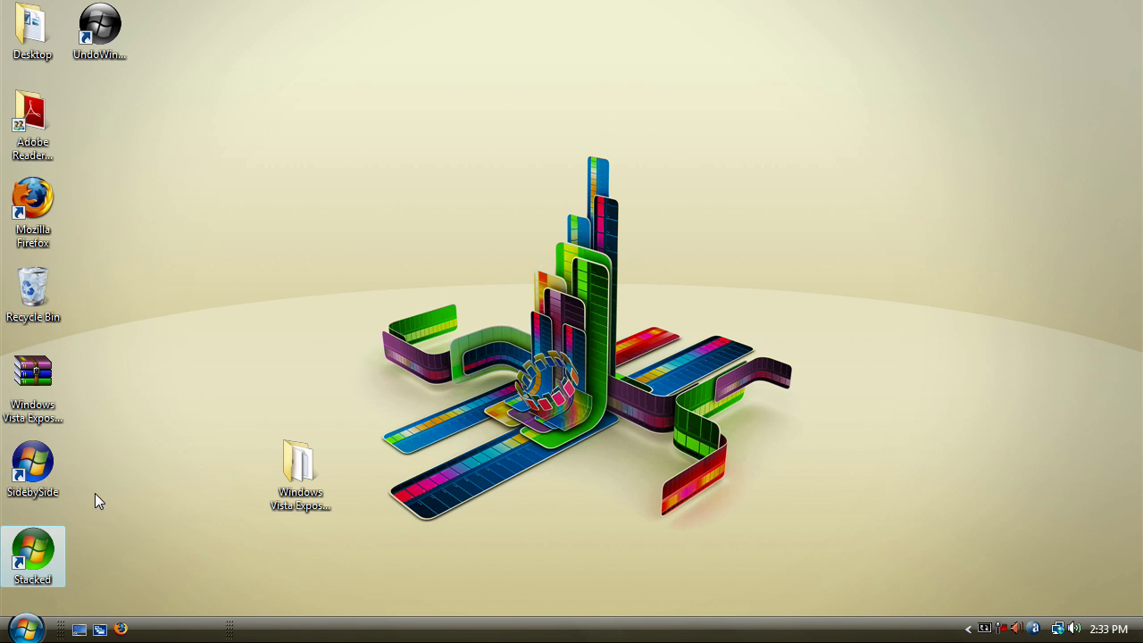
left_click_drag(34, 468, 143, 630)
left_click_drag(32, 552, 160, 631)
left_click_drag(99, 27, 207, 630)
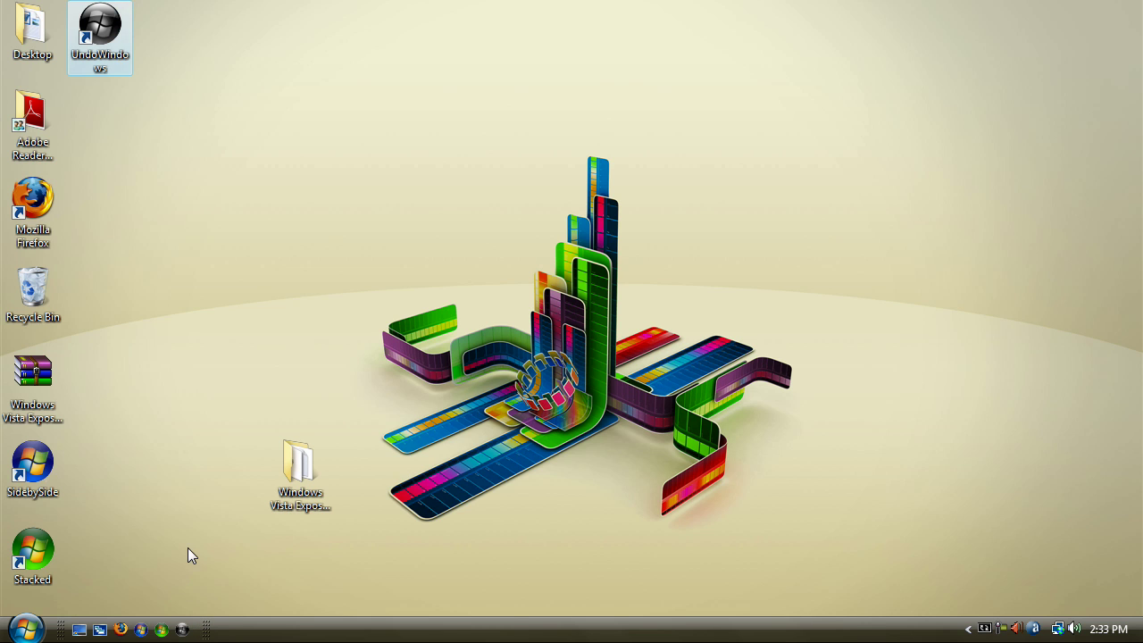
Open the Documents, Pictures, Music and Games folders in separate windows
left_click(25, 628)
left_click(192, 246)
key("super")
left_click(298, 179)
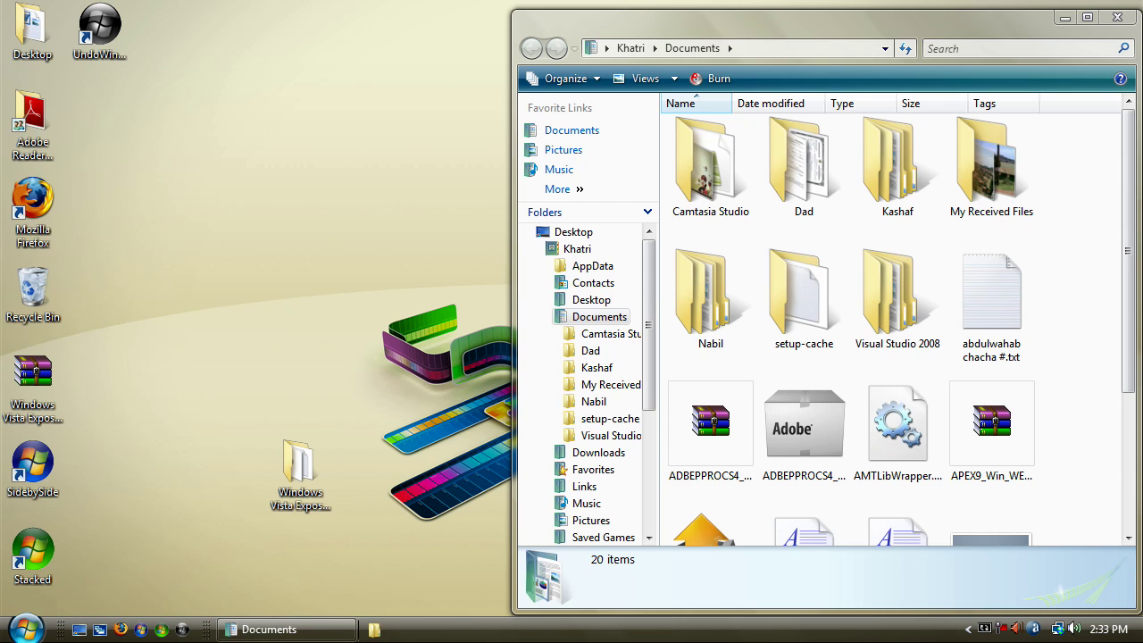
key("super")
left_click(315, 208)
key("super")
left_click(258, 209)
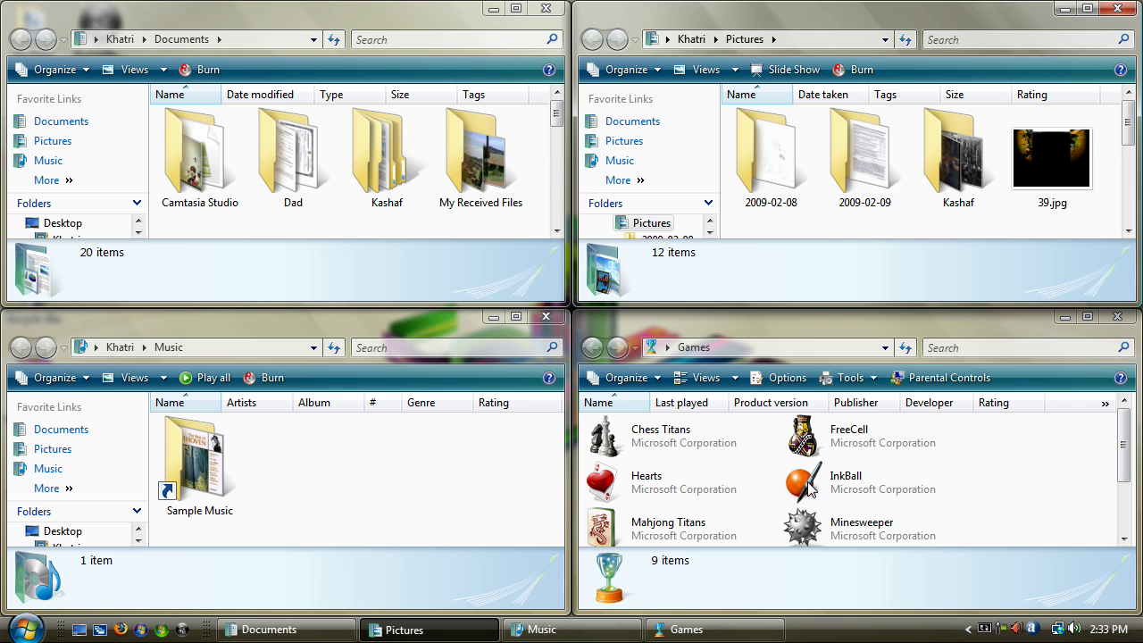
Close the Music, Documents, Pictures and Games windows
left_click(546, 316)
left_click(545, 8)
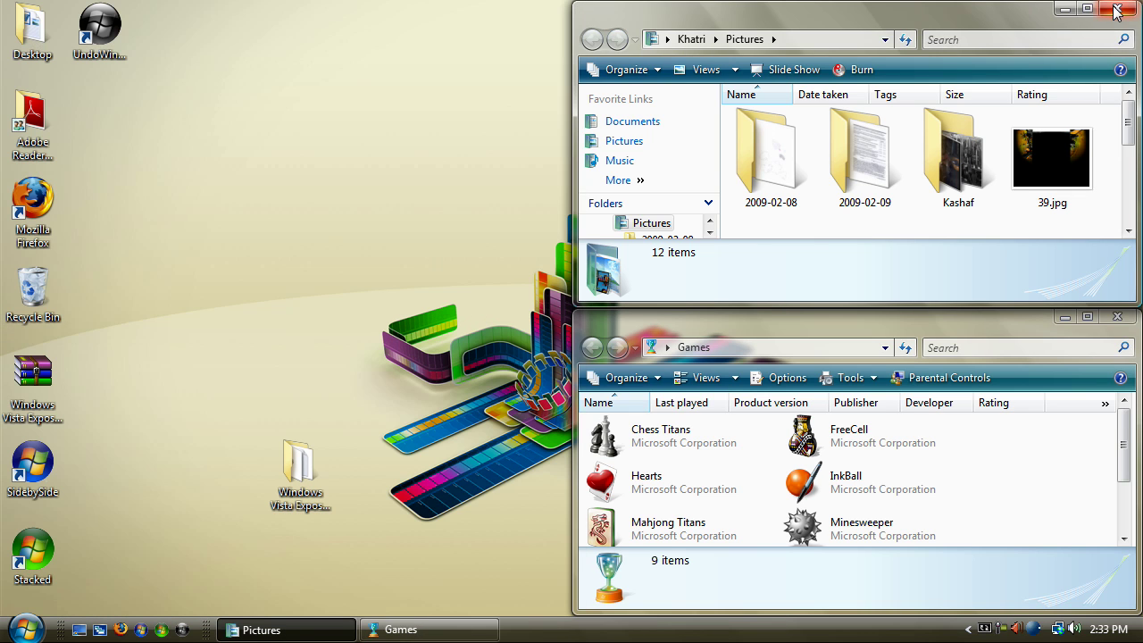
left_click(1117, 8)
left_click(1117, 316)
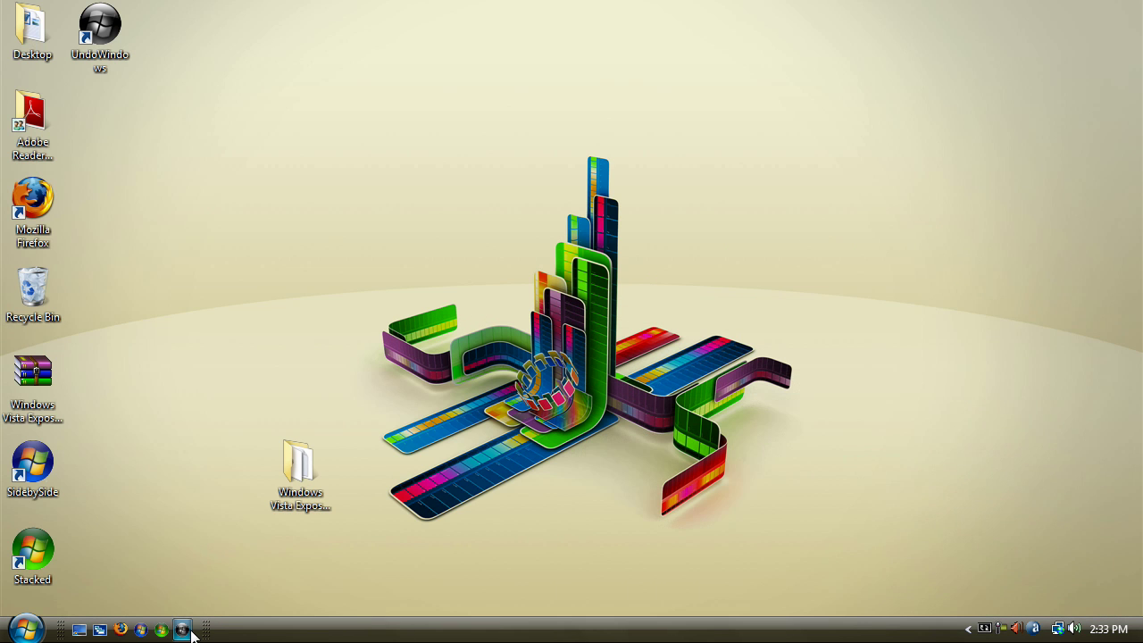